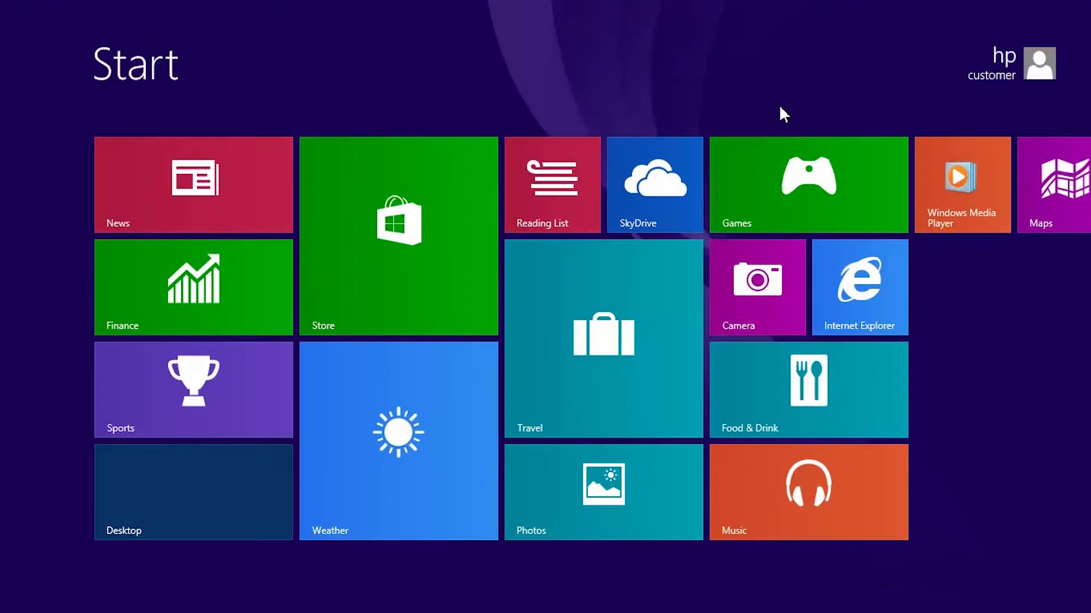
# Search 'power' from the Start screen and open Power Options.
pyautogui.write('power')
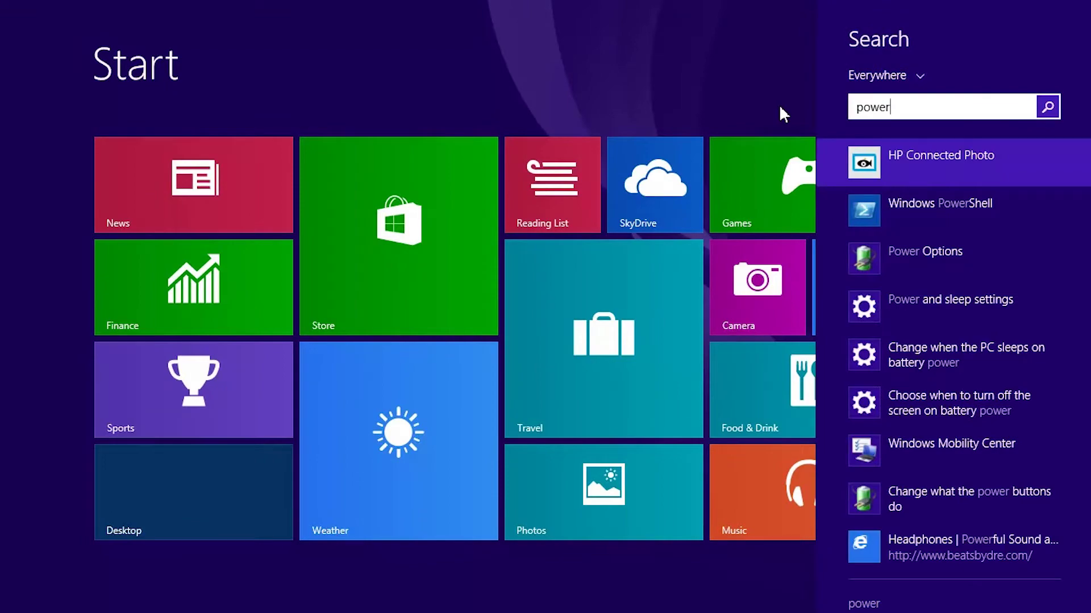
pyautogui.click(911, 263)
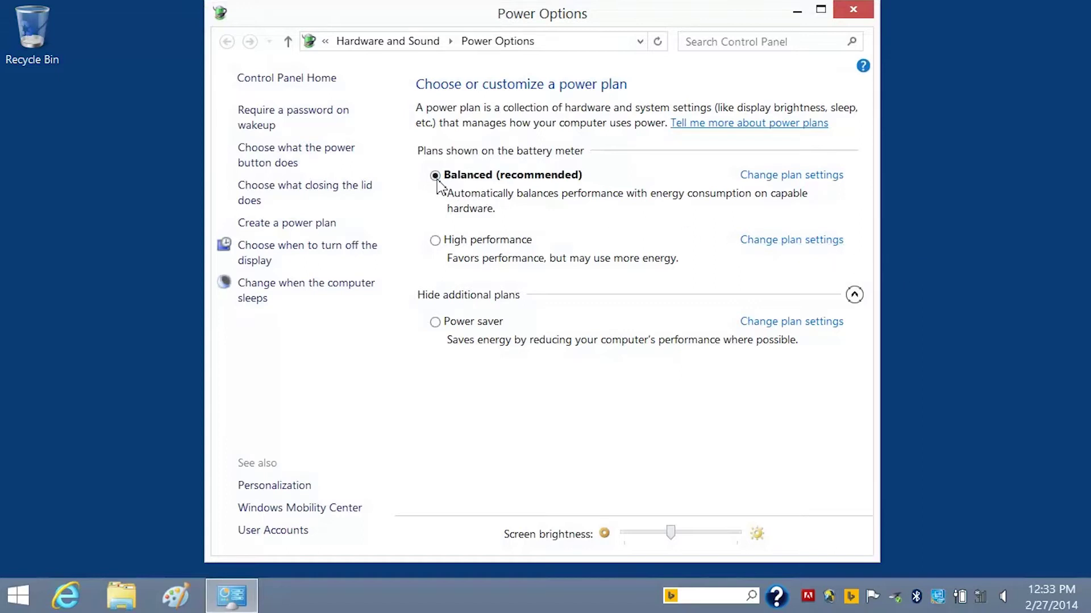
# Give Balanced on battery a 3-minute display timeout, 5-minute sleep and higher brightness.
pyautogui.click(777, 181)
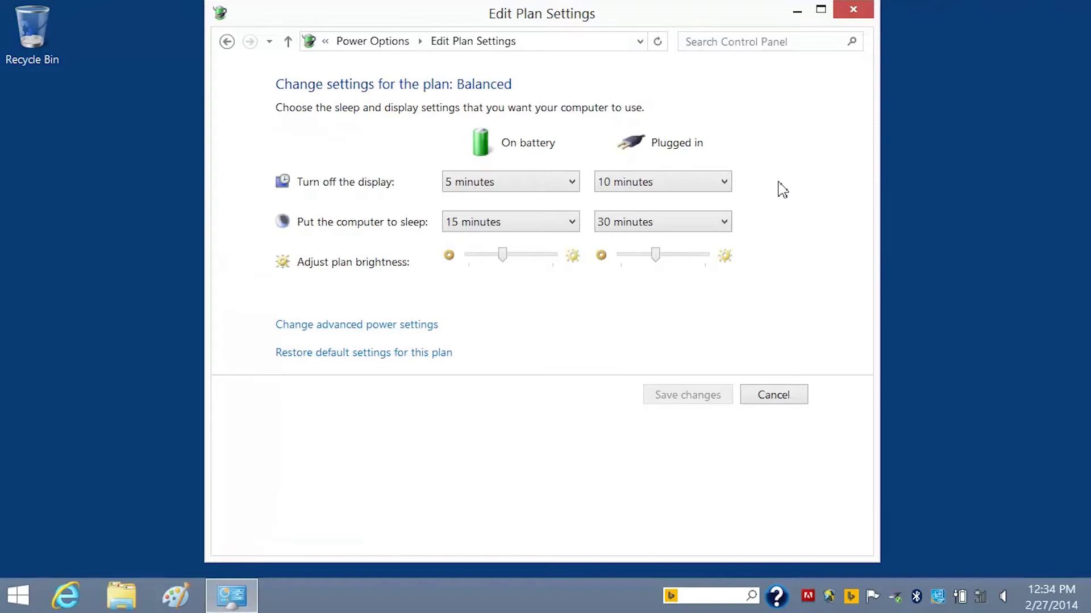
pyautogui.click(572, 182)
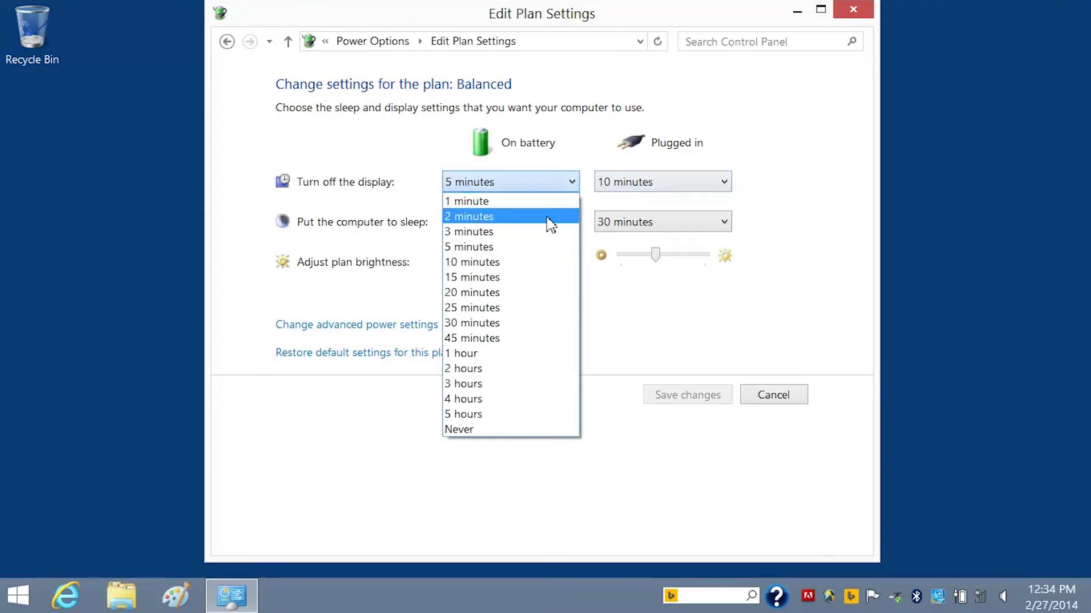
pyautogui.click(535, 233)
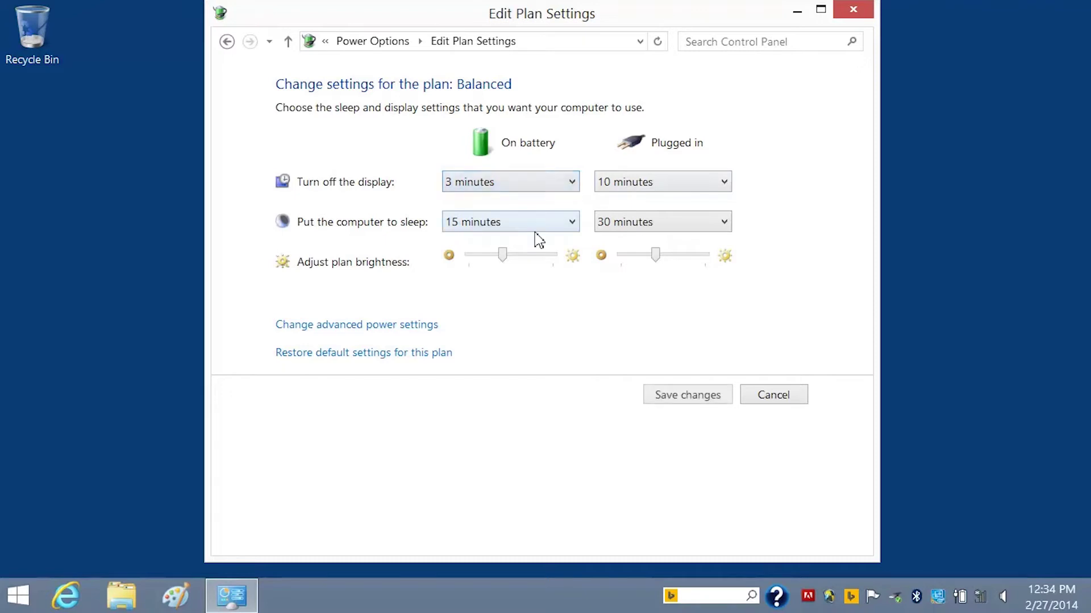
pyautogui.click(571, 222)
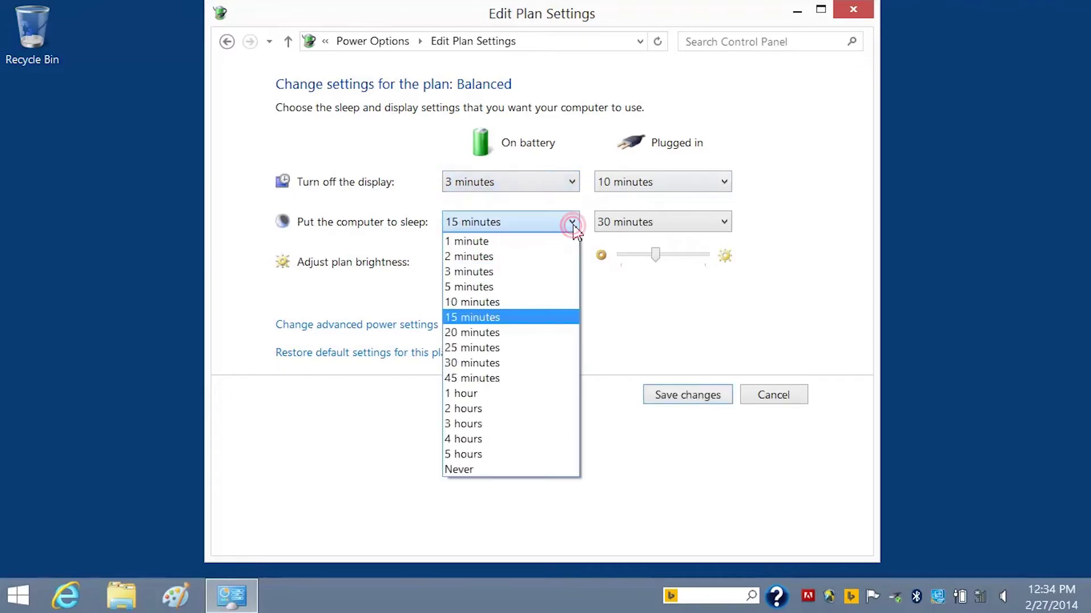
pyautogui.click(534, 287)
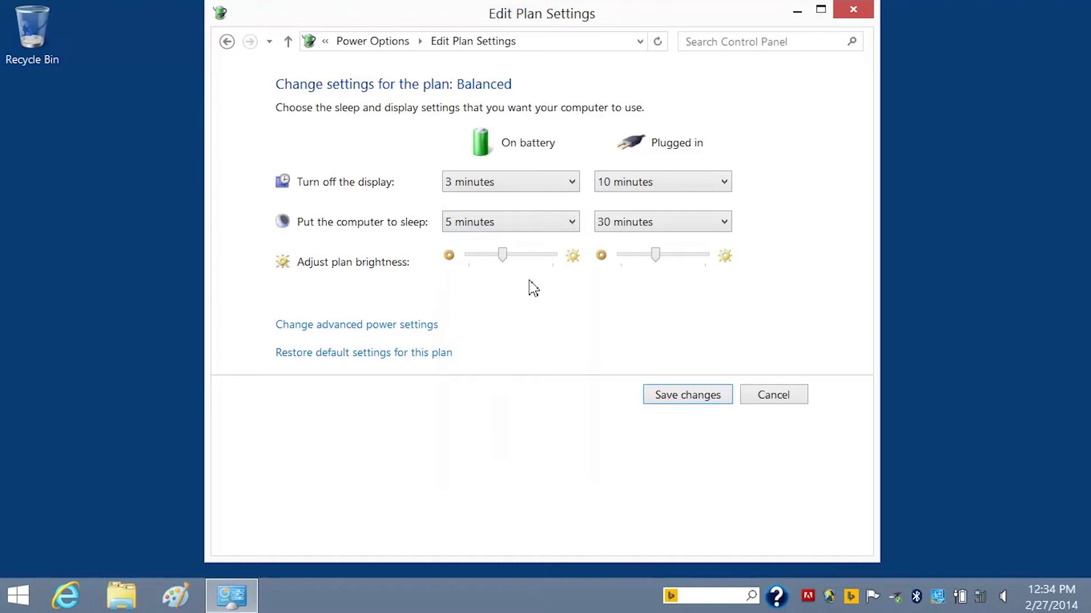
pyautogui.moveTo(502, 257); pyautogui.dragTo(559, 262)
# In advanced power settings, expand Desktop background settings > Slide show and view the Plugged in choices.
pyautogui.click(359, 327)
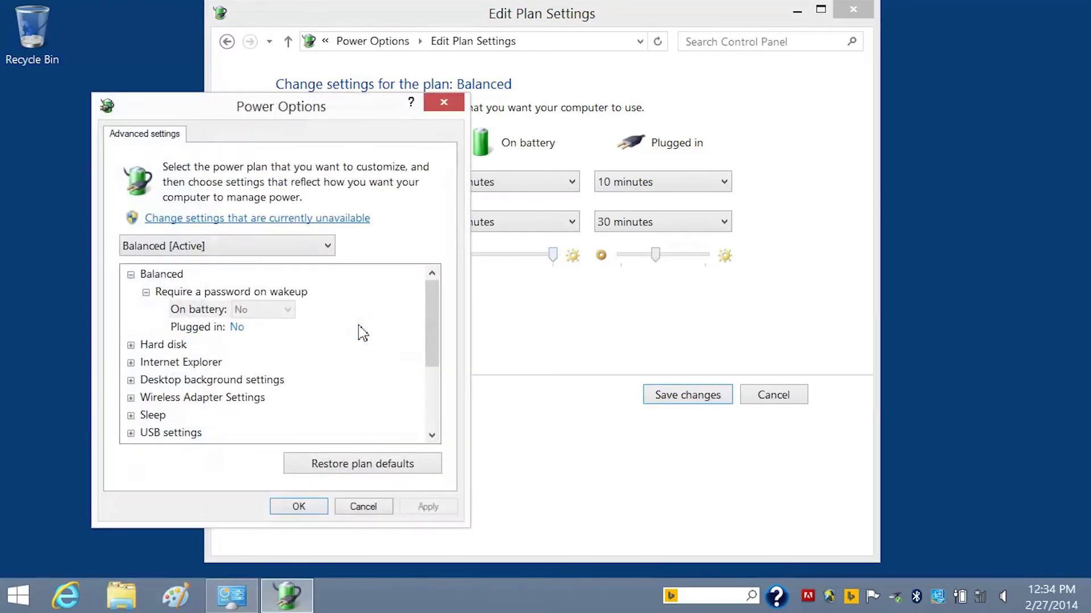
pyautogui.click(131, 381)
pyautogui.click(146, 398)
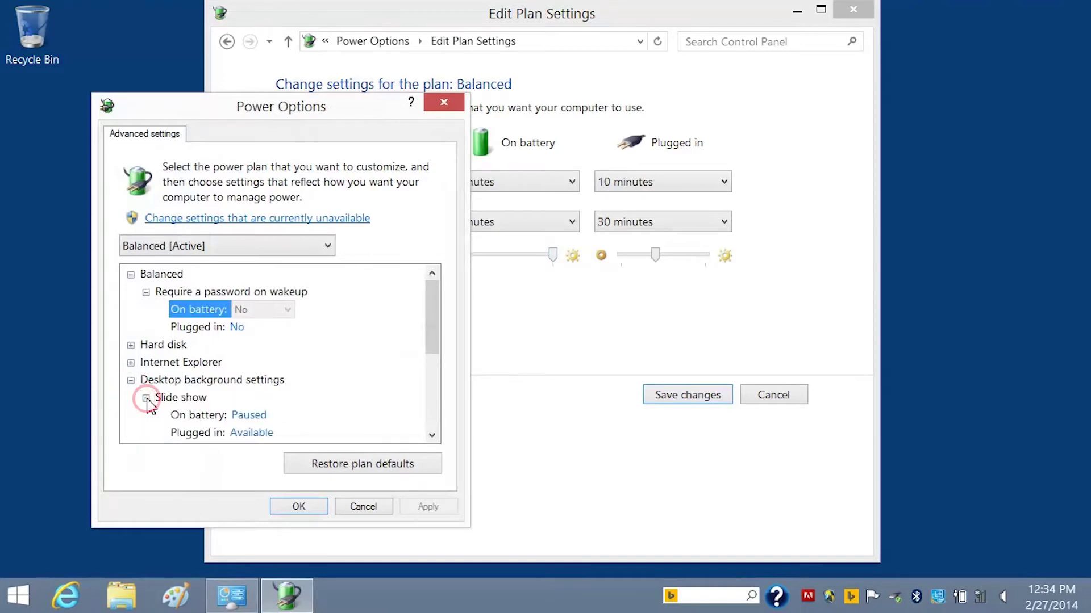
pyautogui.click(248, 435)
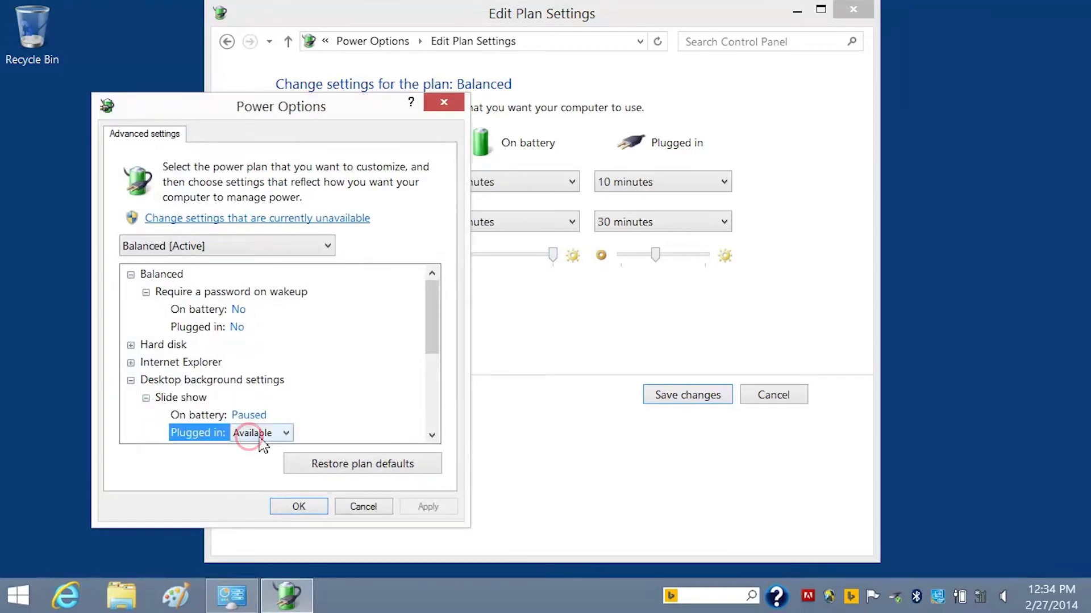
pyautogui.click(286, 435)
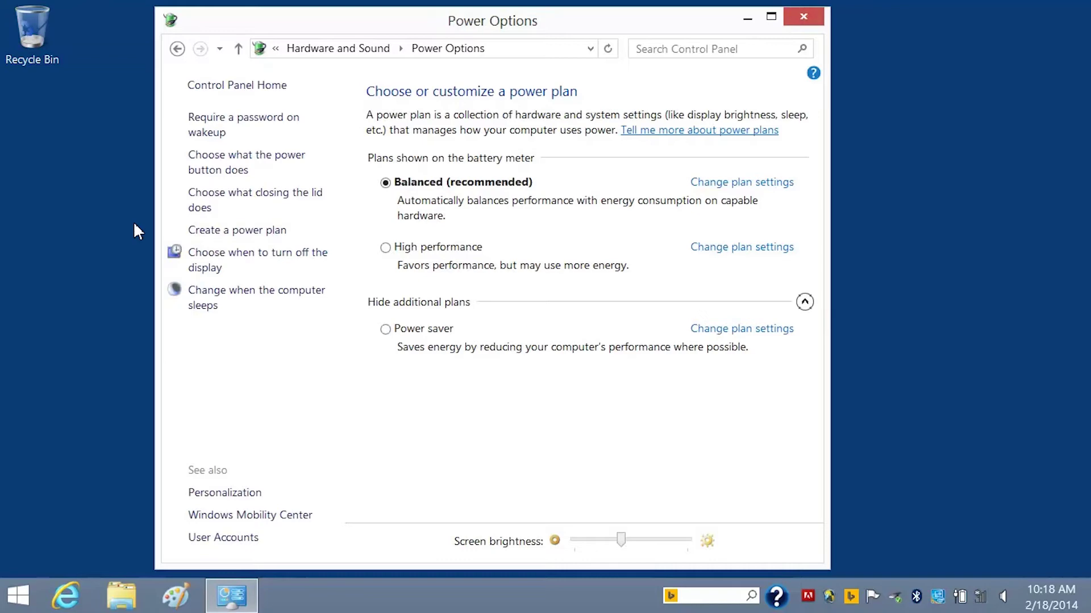
# Start a new power plan based on High performance and name it 'Movies'.
pyautogui.click(203, 237)
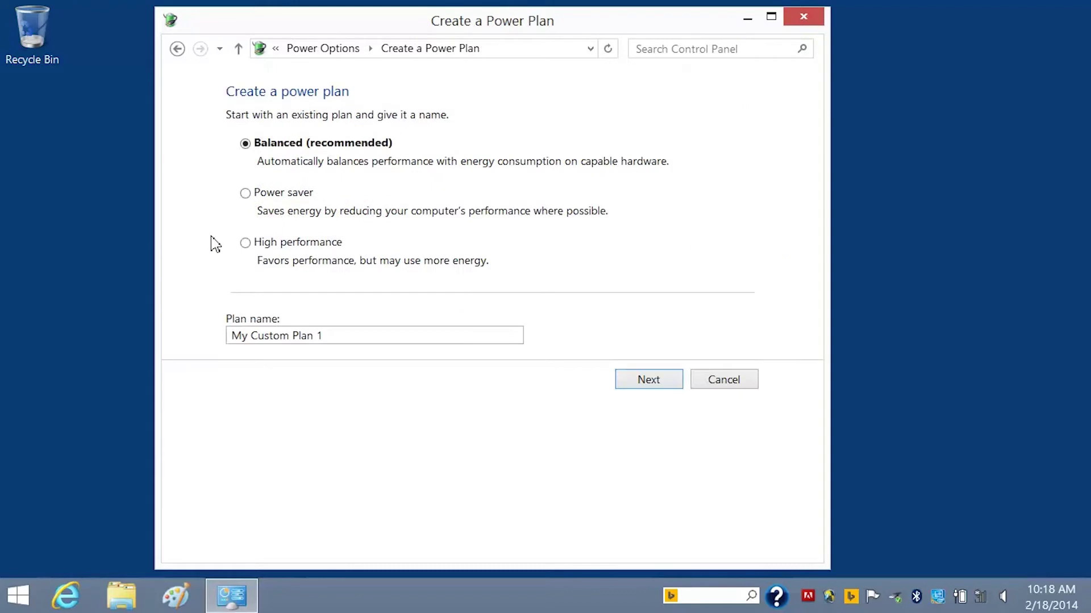
pyautogui.click(248, 248)
pyautogui.tripleClick(340, 334)
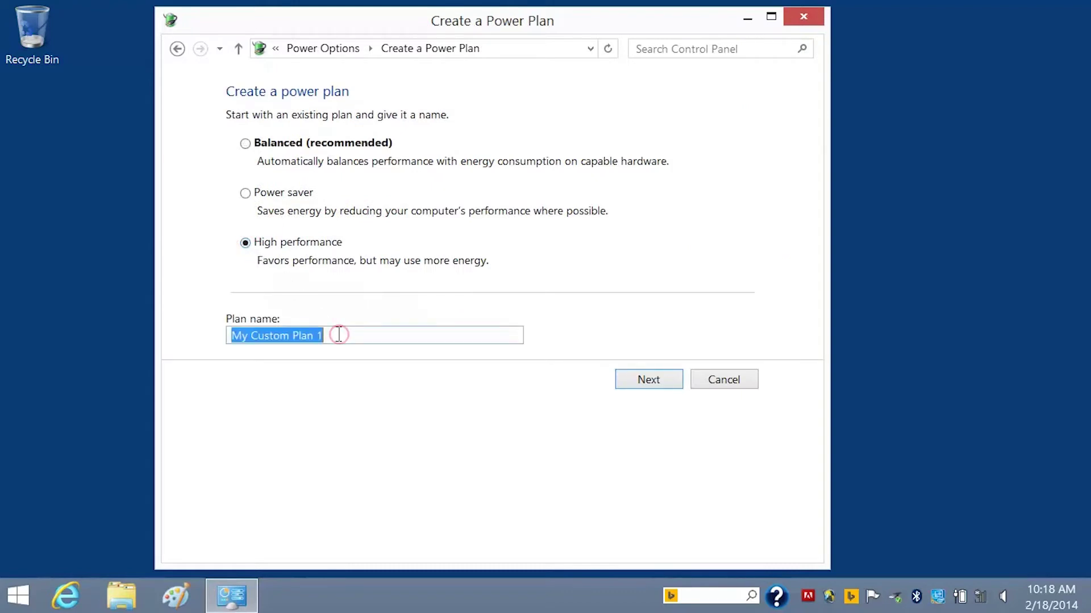
pyautogui.write('Movies')
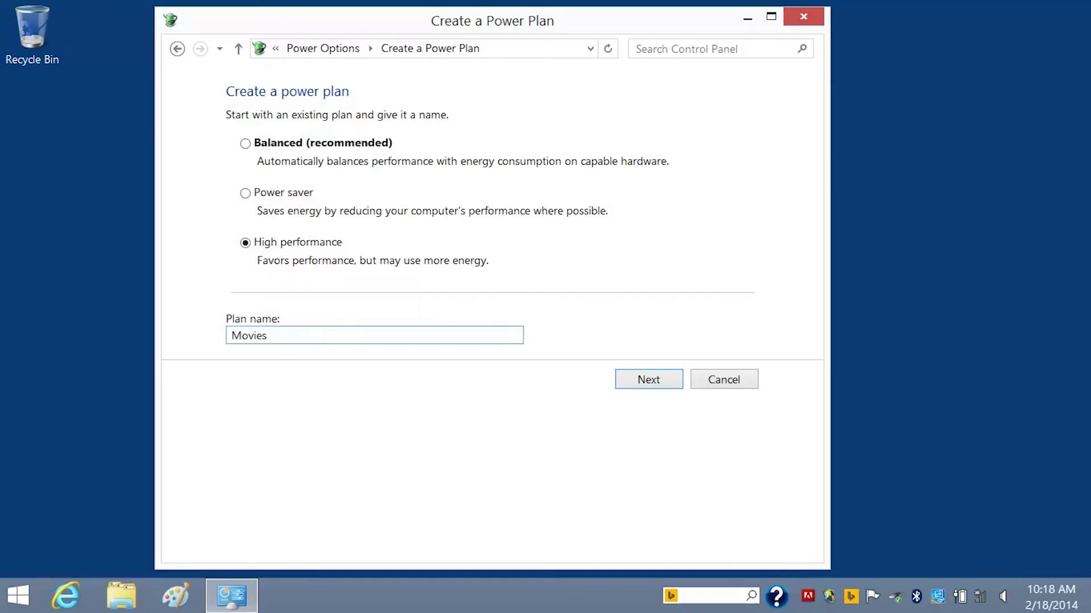
pyautogui.click(641, 391)
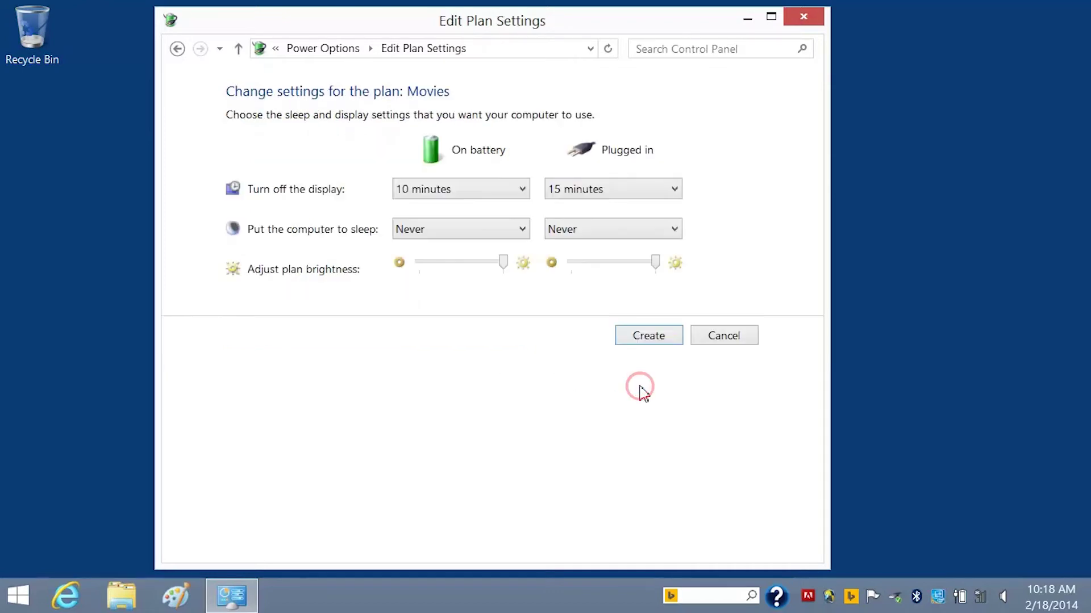
# Set the plan's battery display-off and sleep to 2 hours, lower brightness slightly, and create it.
pyautogui.click(520, 189)
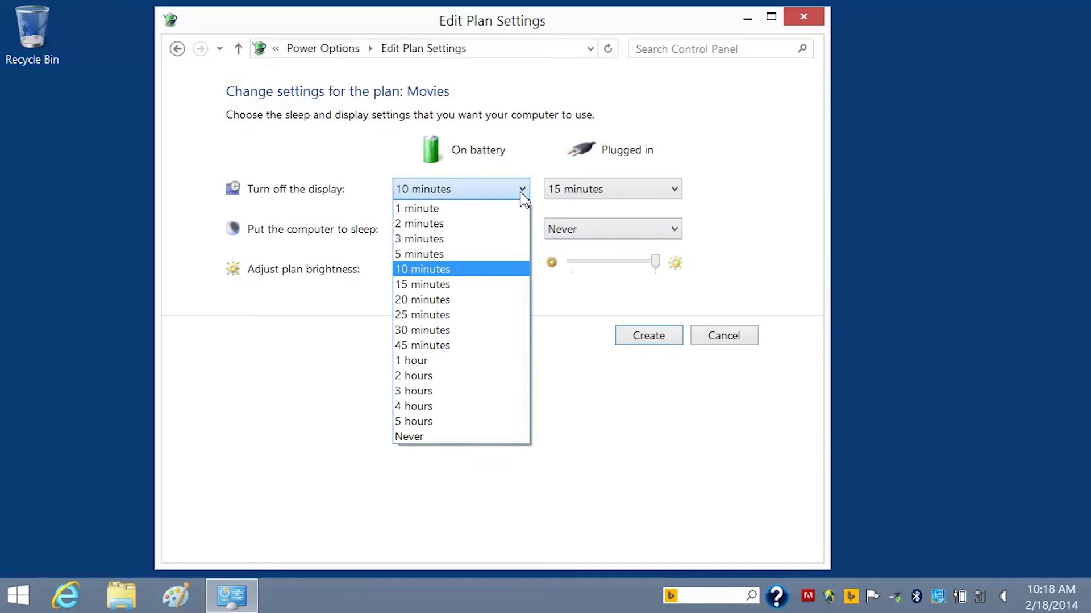
pyautogui.click(463, 375)
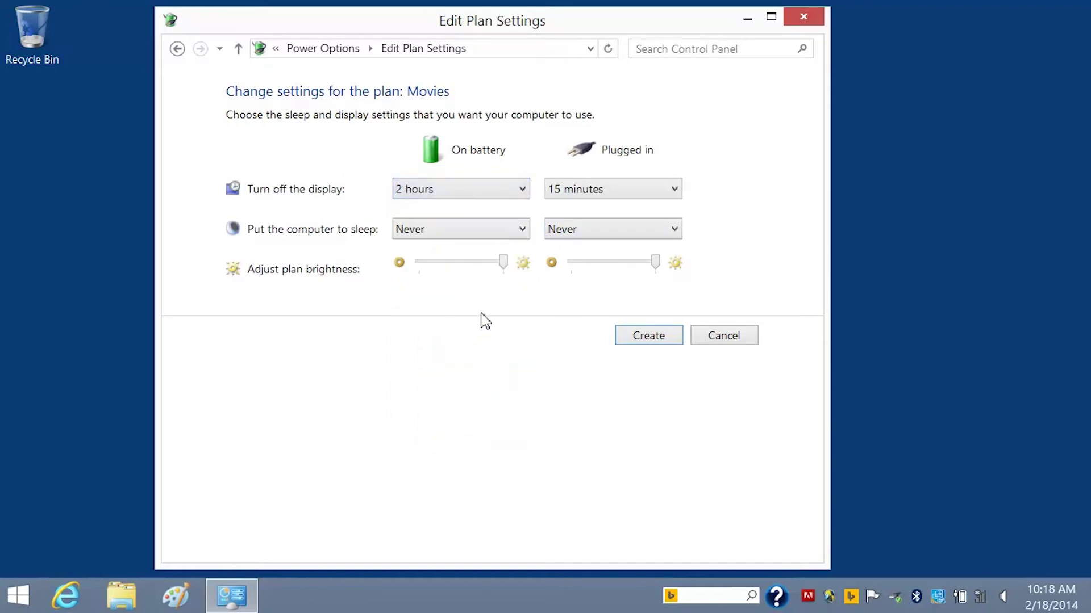
pyautogui.click(514, 230)
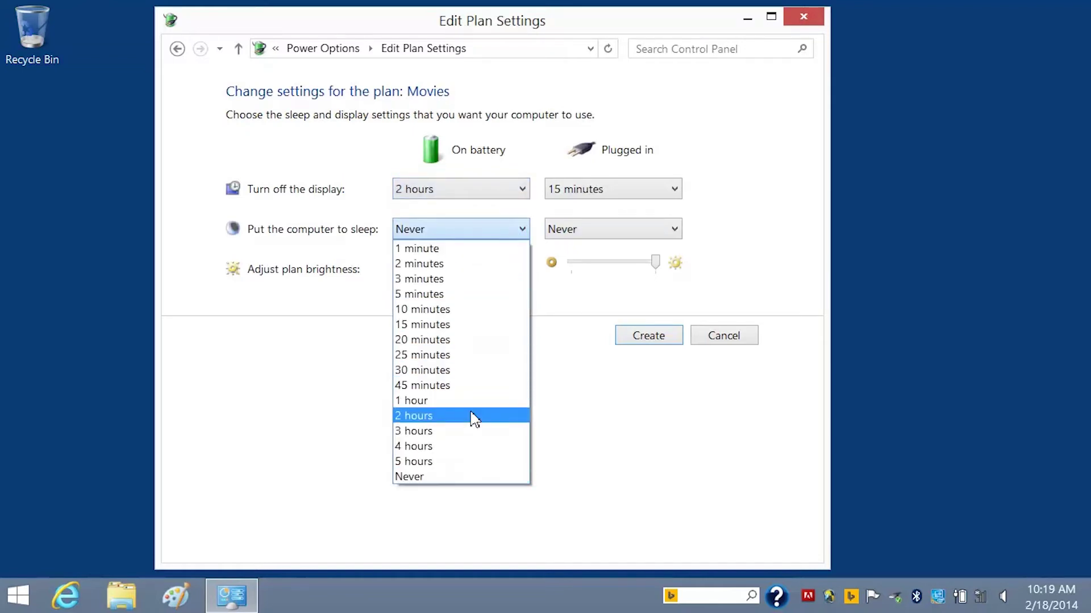
pyautogui.click(471, 416)
pyautogui.moveTo(505, 266); pyautogui.dragTo(492, 268)
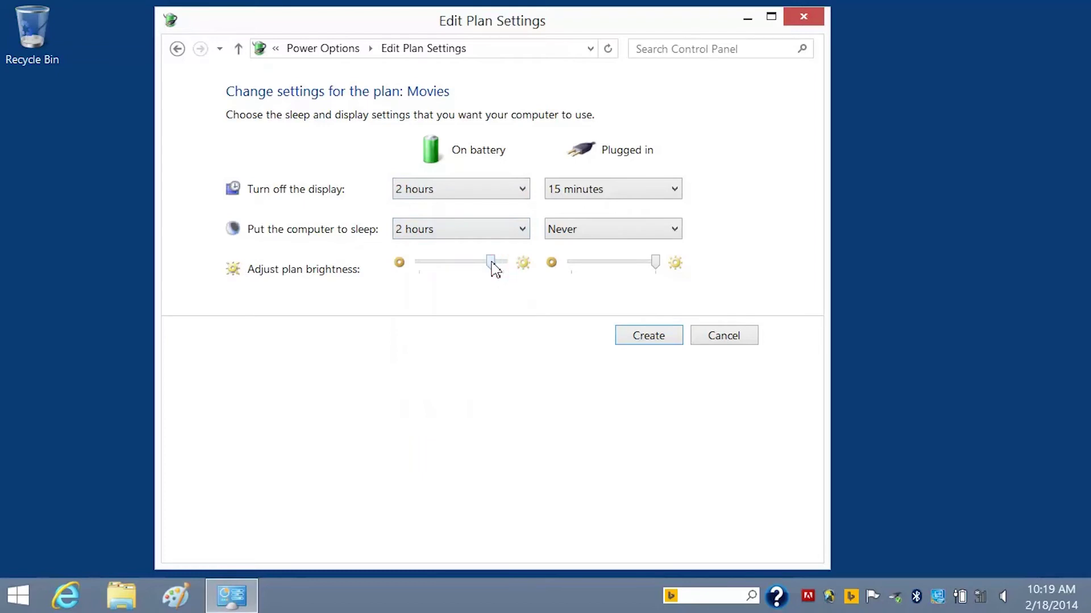
pyautogui.click(642, 341)
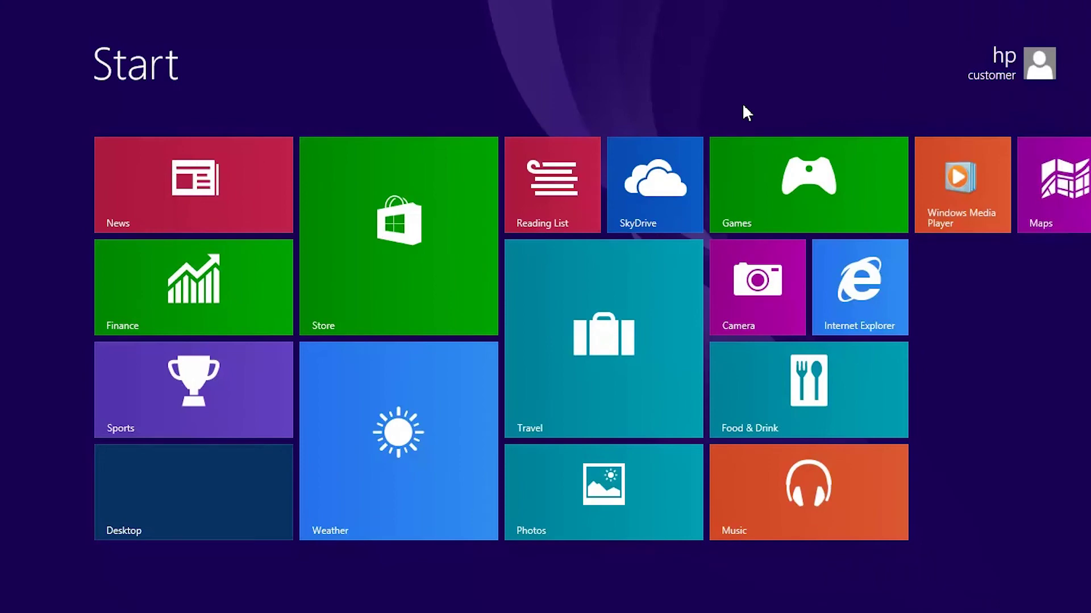
# Search 'troubleshooting' and run the Improve power usage troubleshooter.
pyautogui.write('troubleshooting')
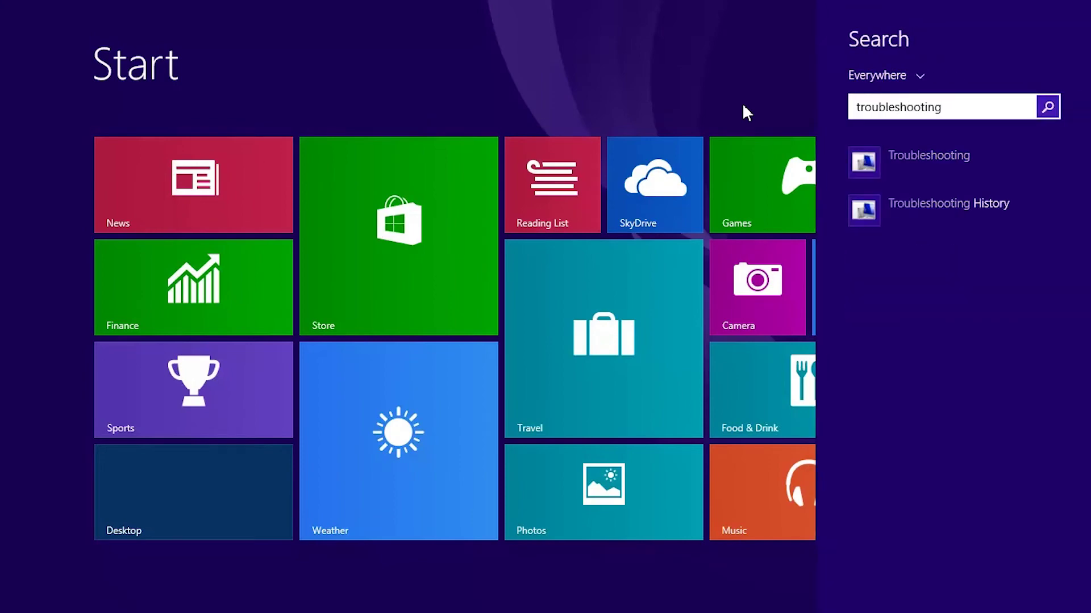
pyautogui.click(912, 171)
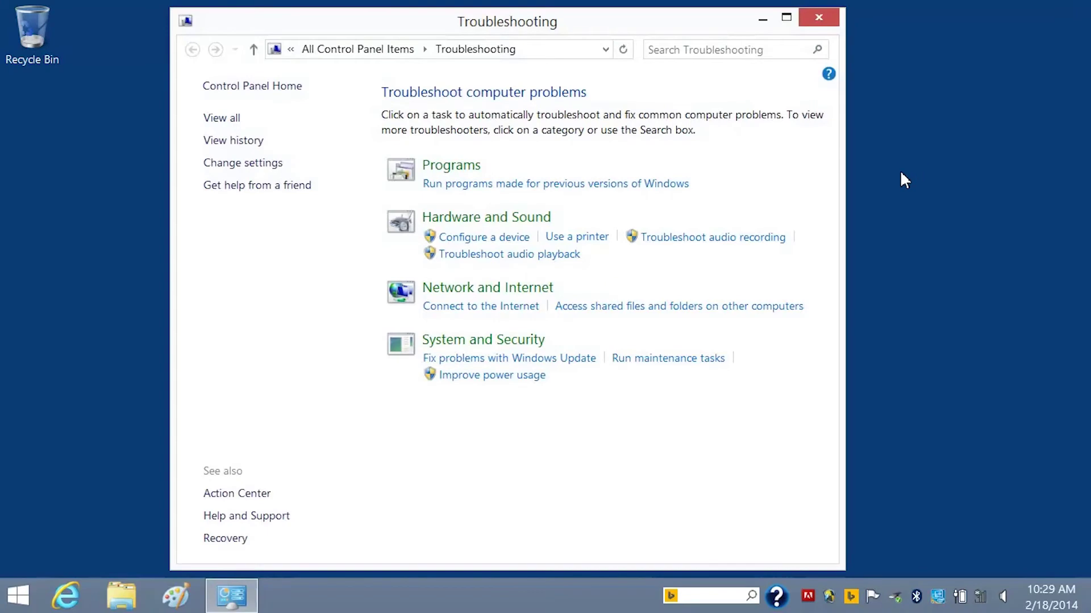
pyautogui.click(528, 379)
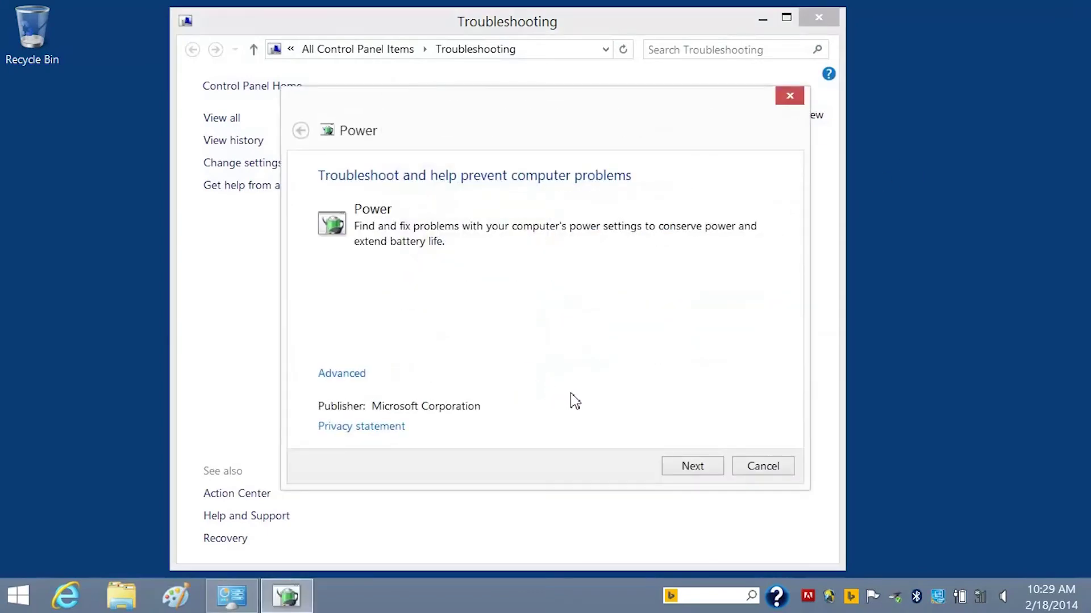
pyautogui.click(673, 471)
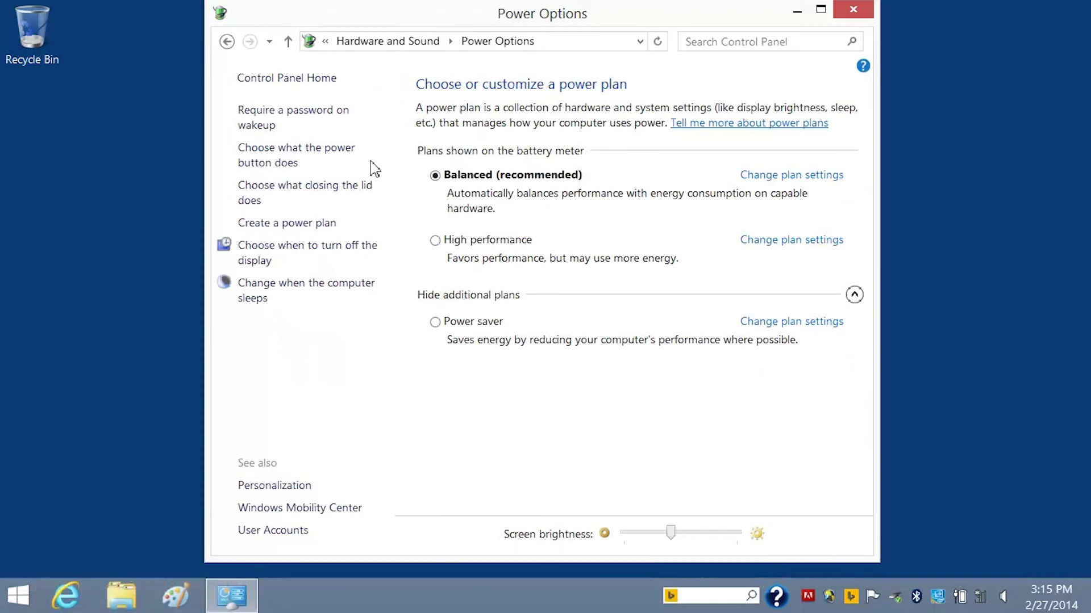
# On battery, set the power button to Shut down and lid close to Hibernate, then save.
pyautogui.click(339, 154)
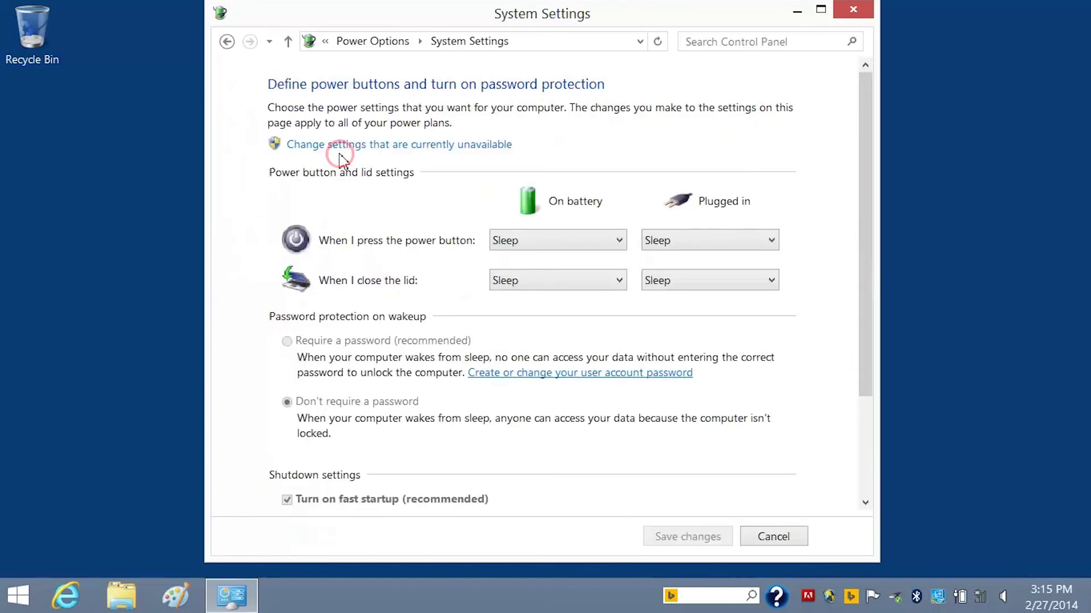
pyautogui.click(612, 247)
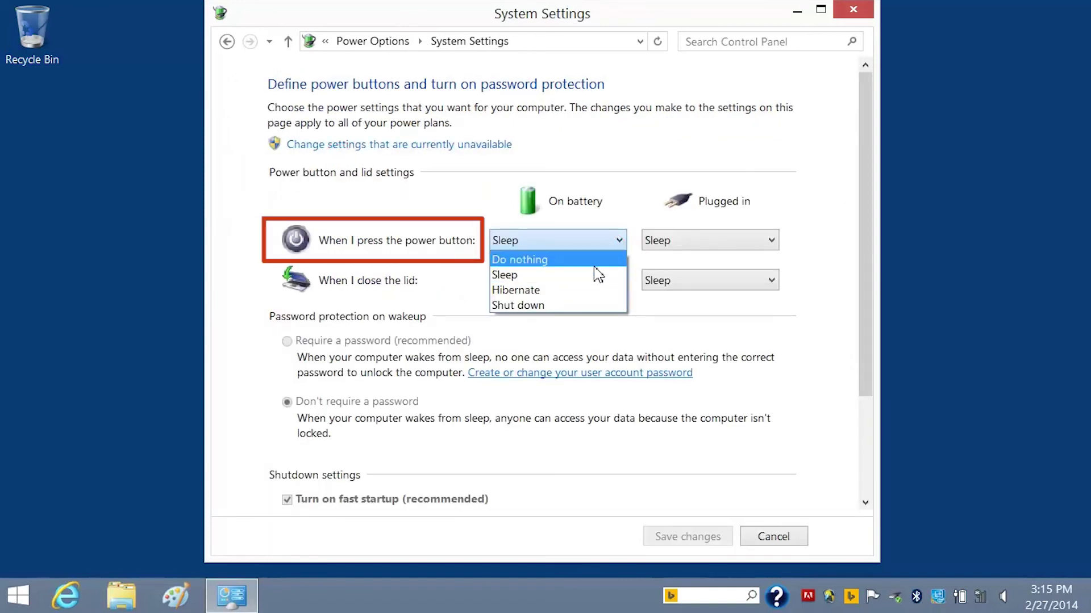
pyautogui.click(574, 306)
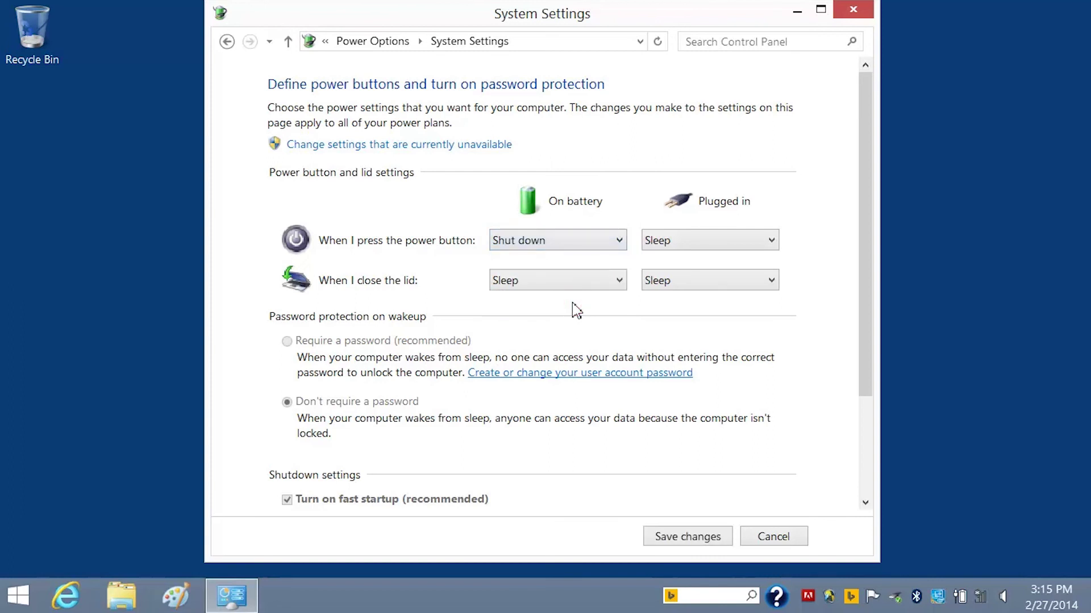
pyautogui.click(614, 283)
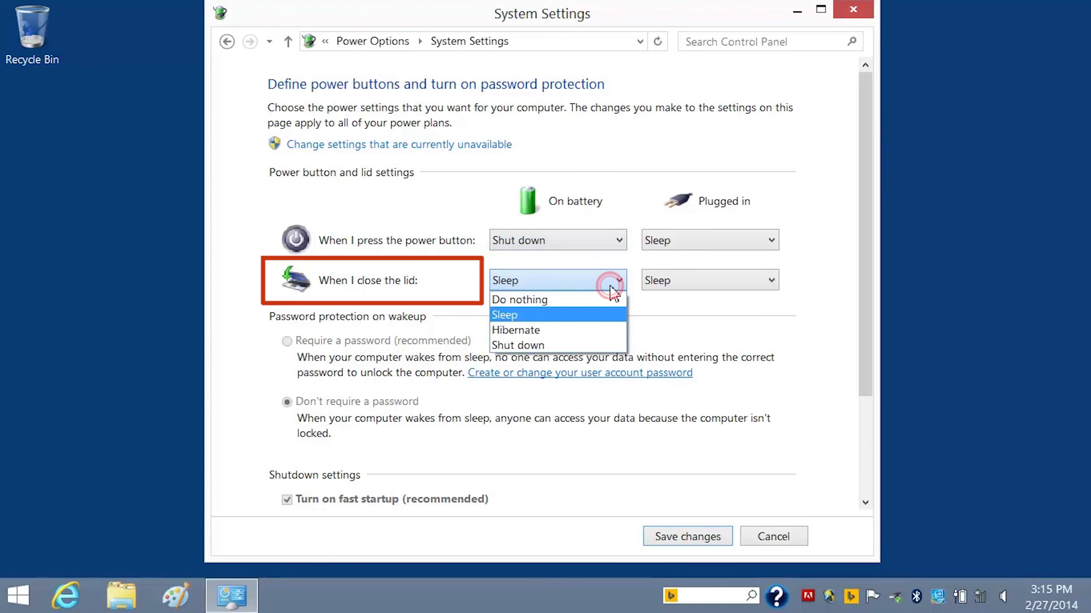
pyautogui.click(560, 330)
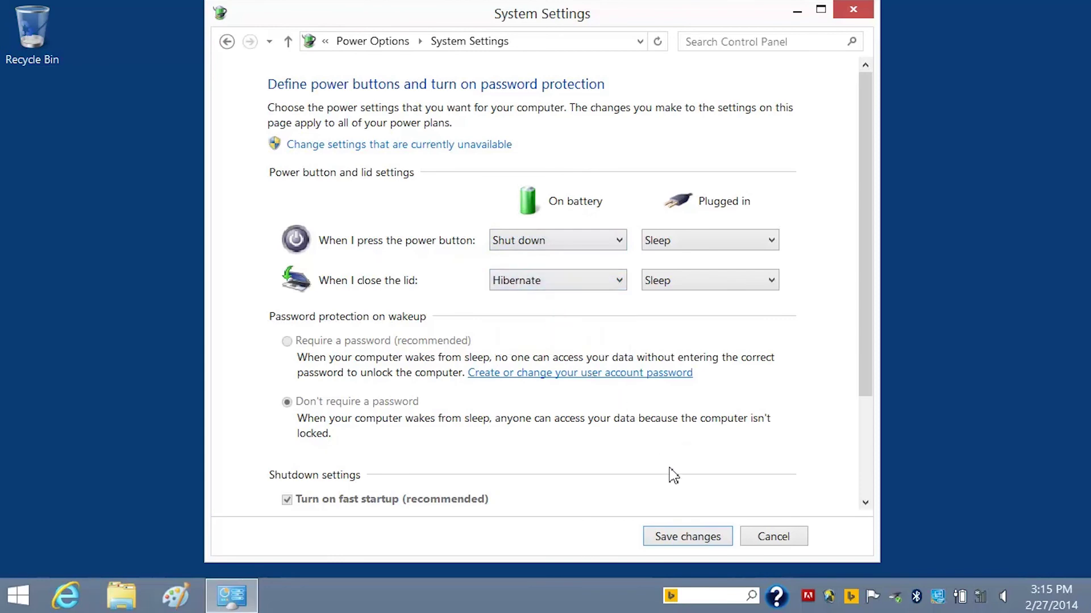
pyautogui.click(689, 539)
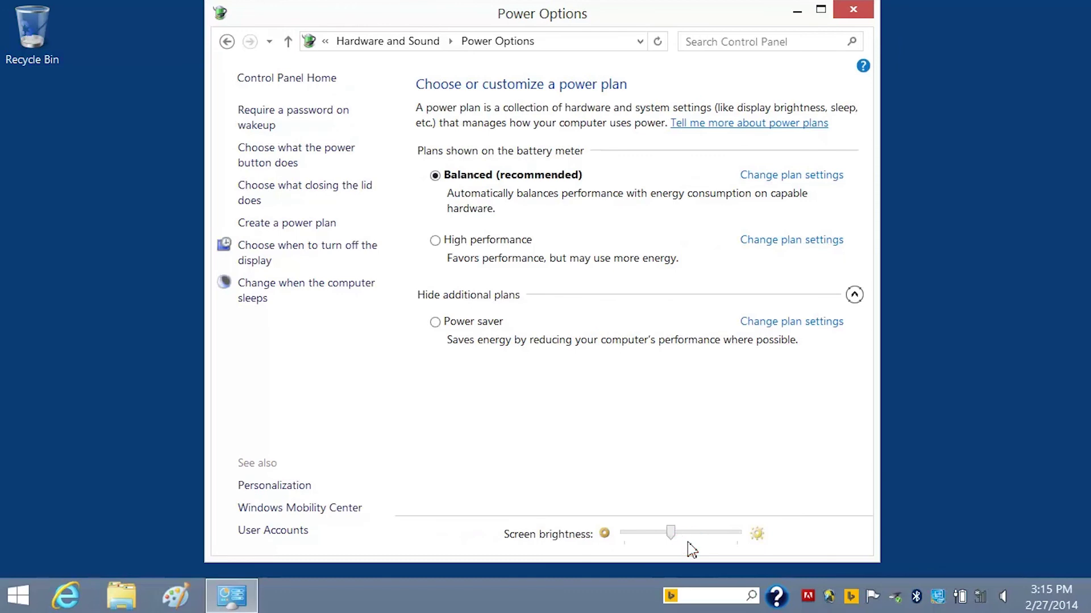